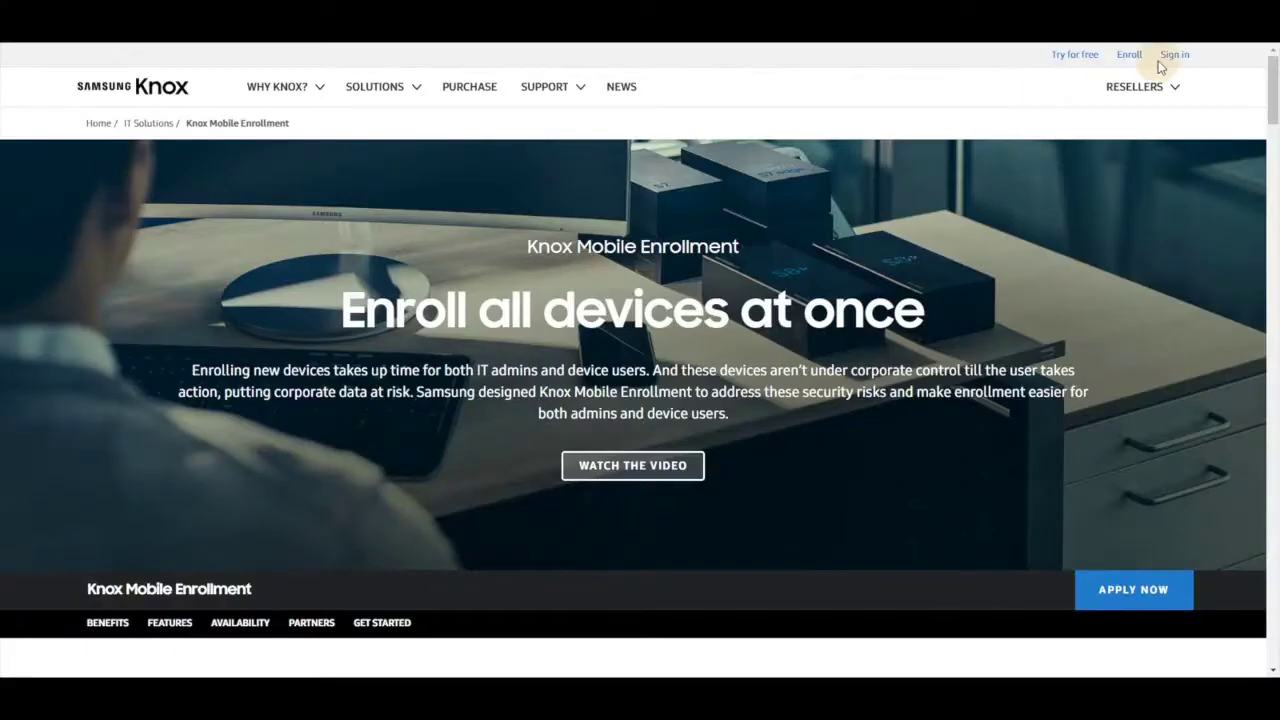
Sign in to the Samsung Knox website with the Samsung account e-mail and password.
{"action": "left_click", "coordinate": [1177, 60]}
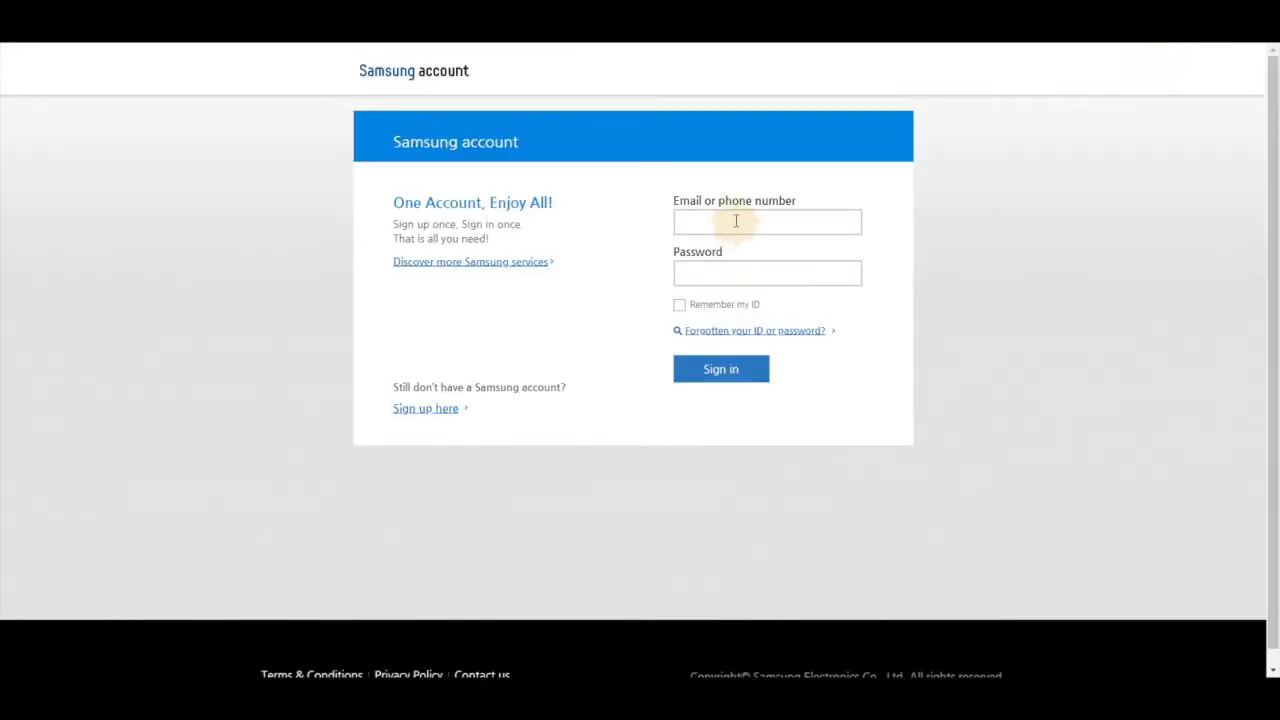
{"action": "left_click", "coordinate": [735, 222]}
{"action": "left_click", "coordinate": [735, 271]}
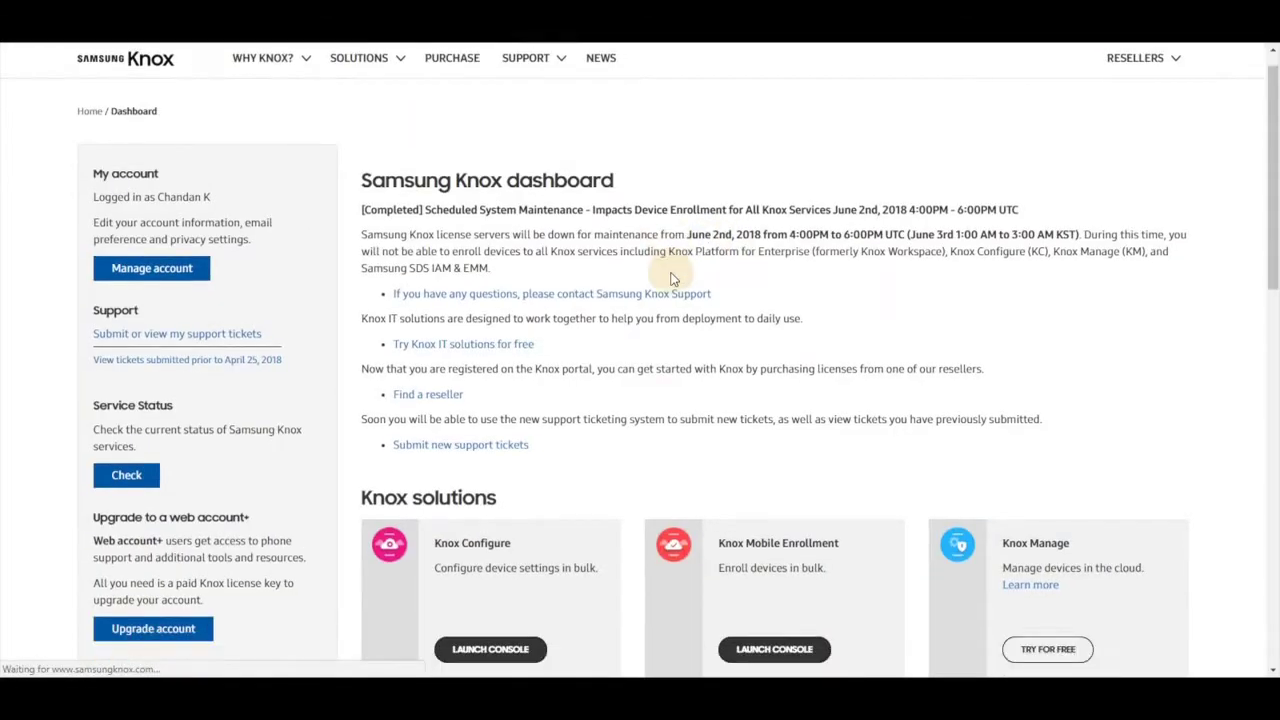
Open the Knox Mobile Enrollment console and go to its MDM profiles list.
{"action": "scroll", "coordinate": [671, 279], "scroll_direction": "down", "scroll_amount": 1}
{"action": "scroll", "coordinate": [922, 257], "scroll_direction": "down", "scroll_amount": 2}
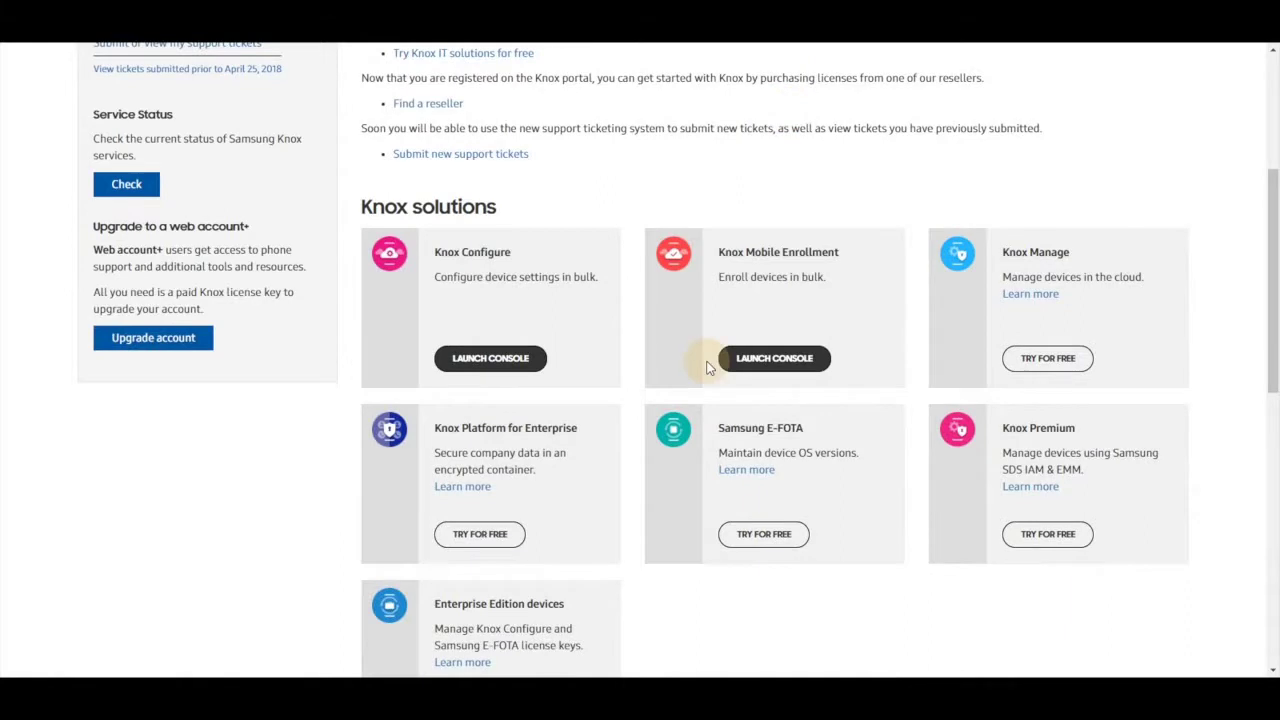
{"action": "left_click", "coordinate": [766, 360]}
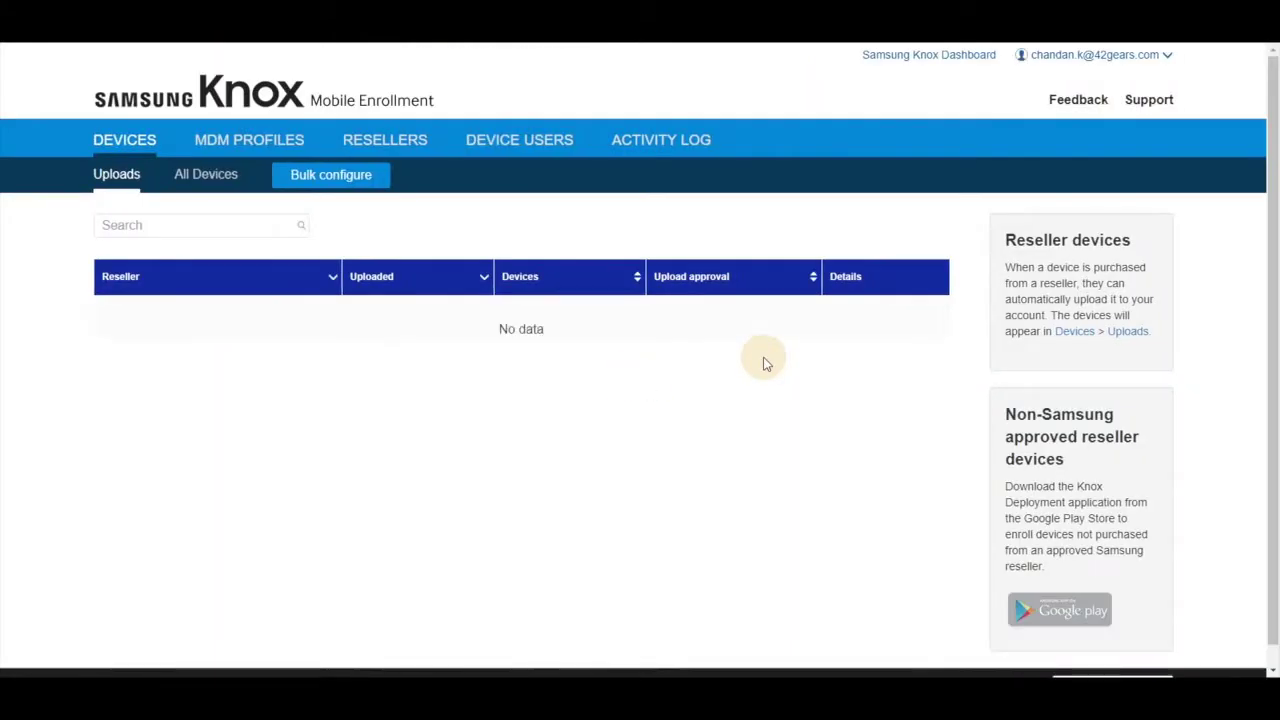
{"action": "left_click", "coordinate": [241, 143]}
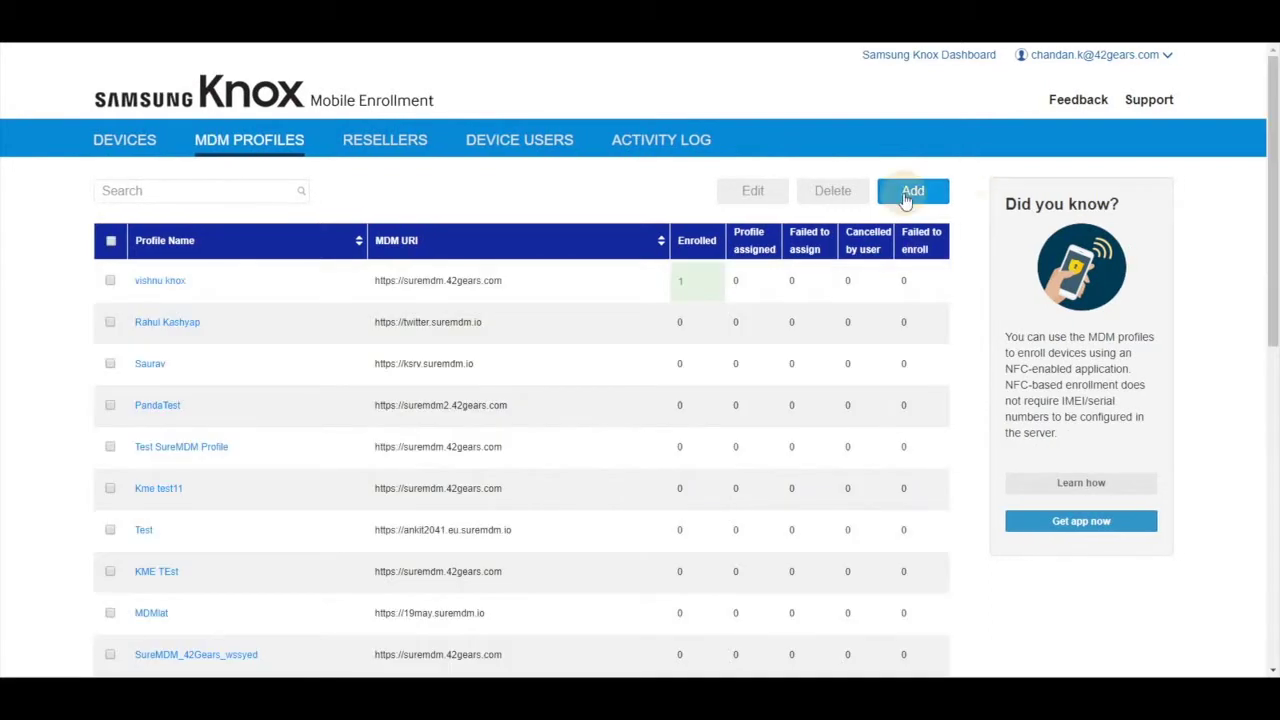
{"action": "left_click", "coordinate": [906, 195]}
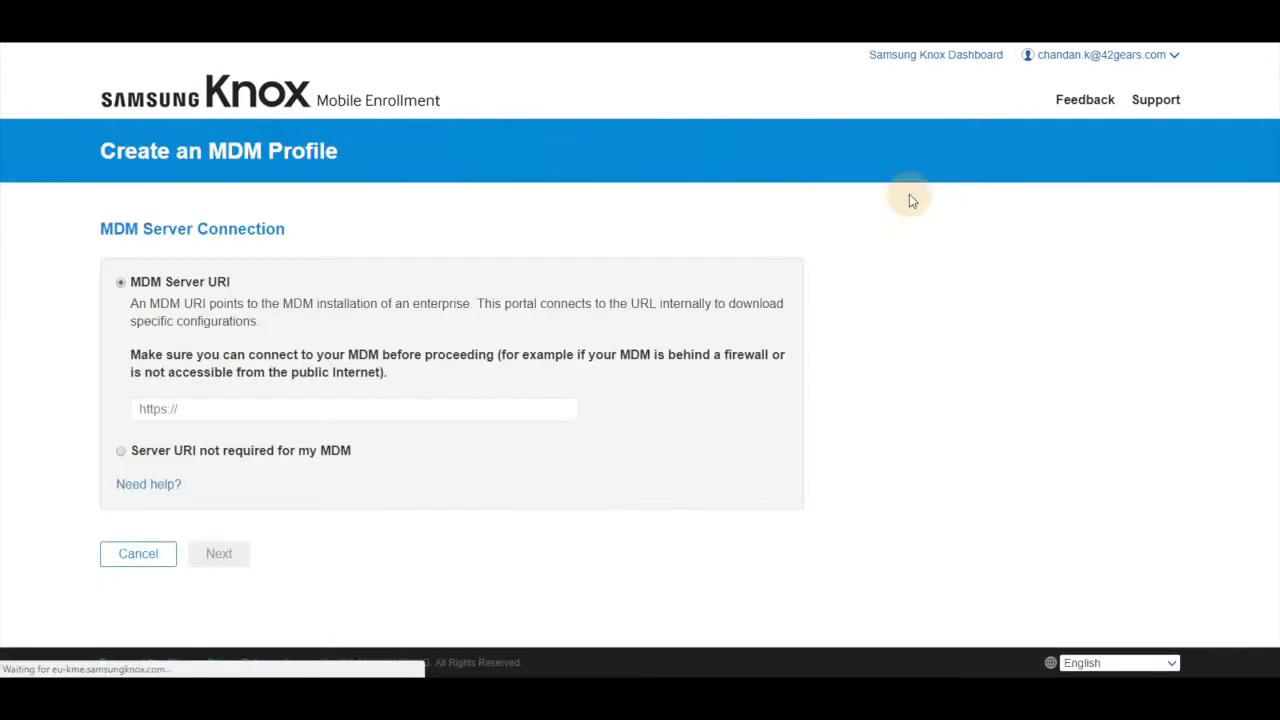
{"action": "left_click", "coordinate": [329, 411]}
{"action": "type", "text": "https://"}
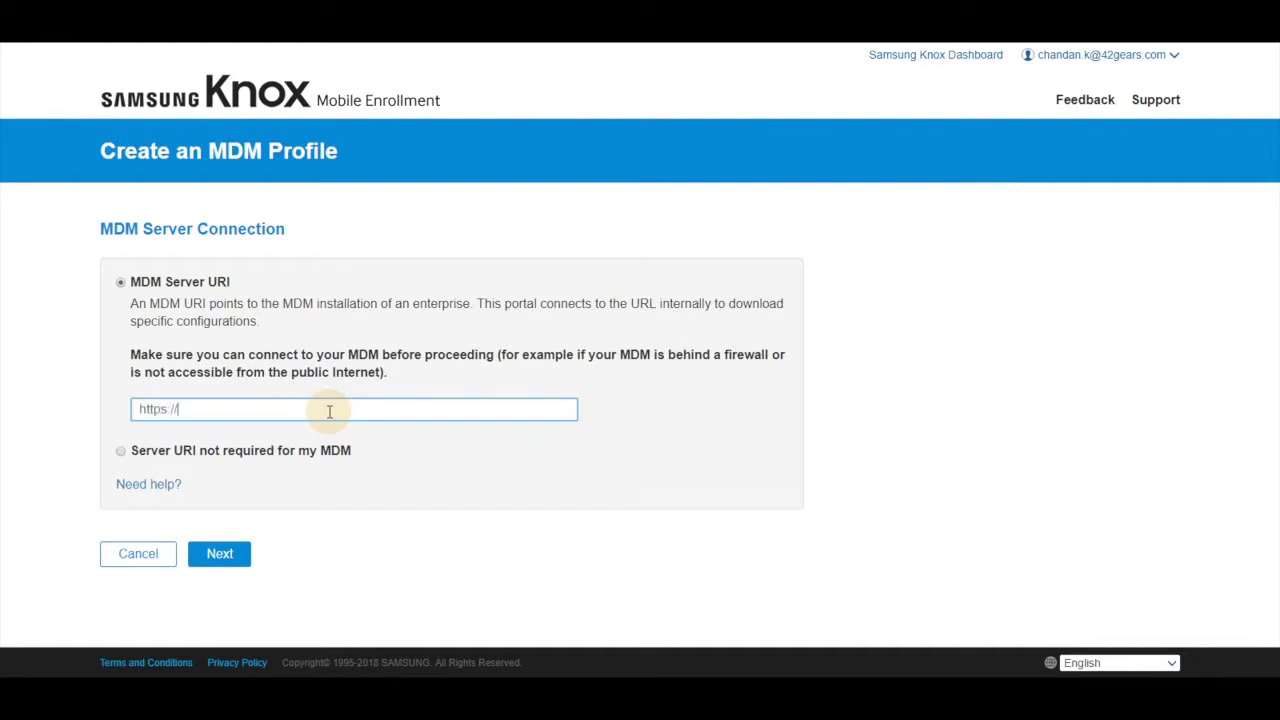
{"action": "type", "text": "suremdm.42gears.com"}
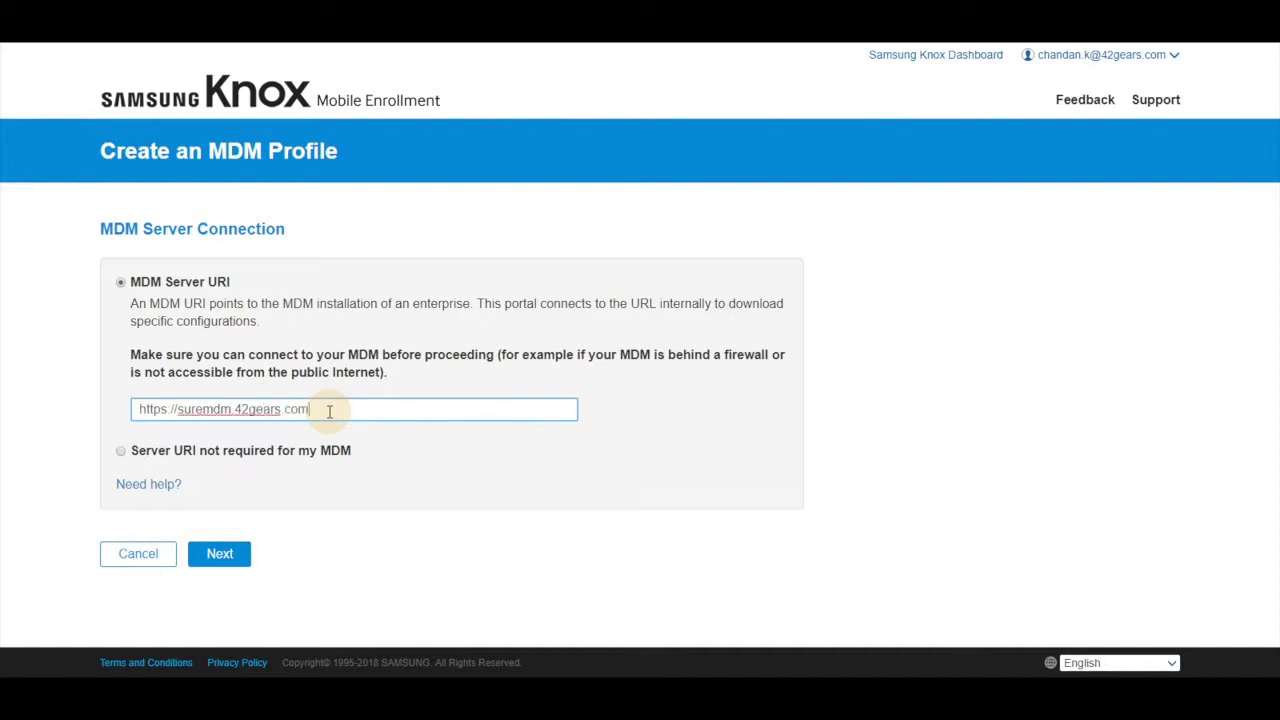
{"action": "left_click", "coordinate": [222, 556]}
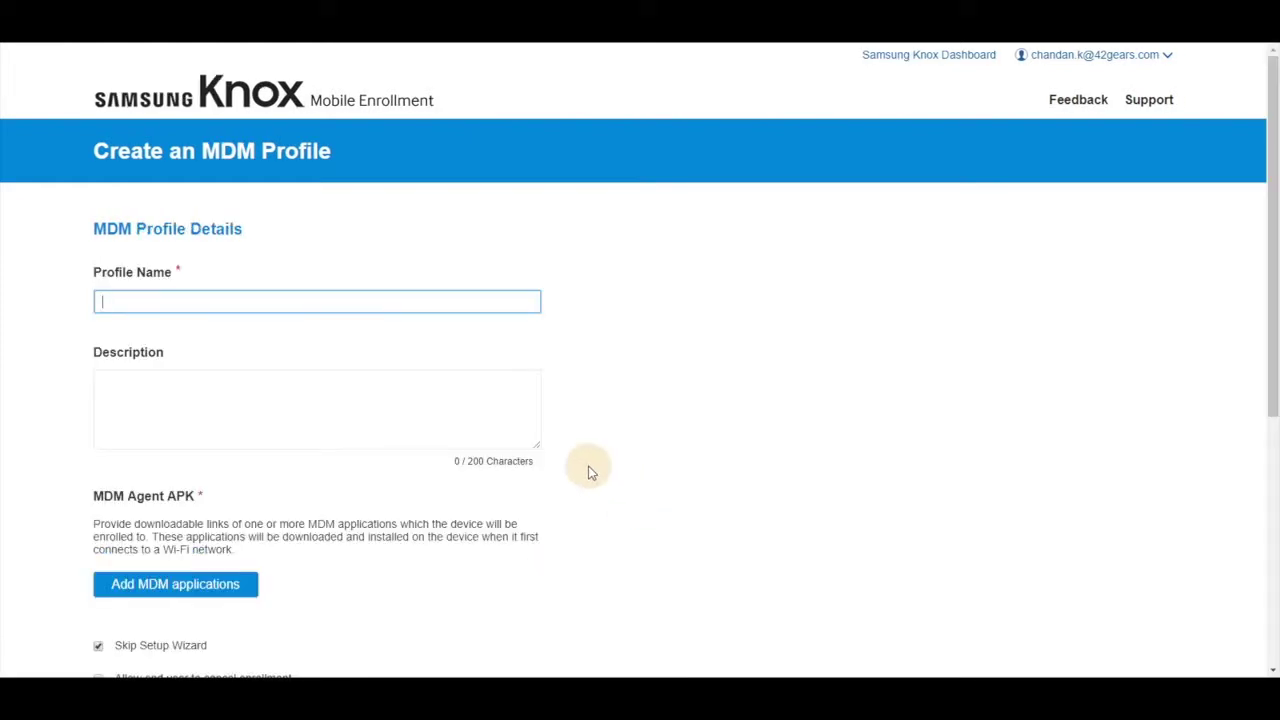
Name the profile 'Test Profile' with the description 'Test'.
{"action": "type", "text": "Test Profile"}
{"action": "key", "text": "Tab"}
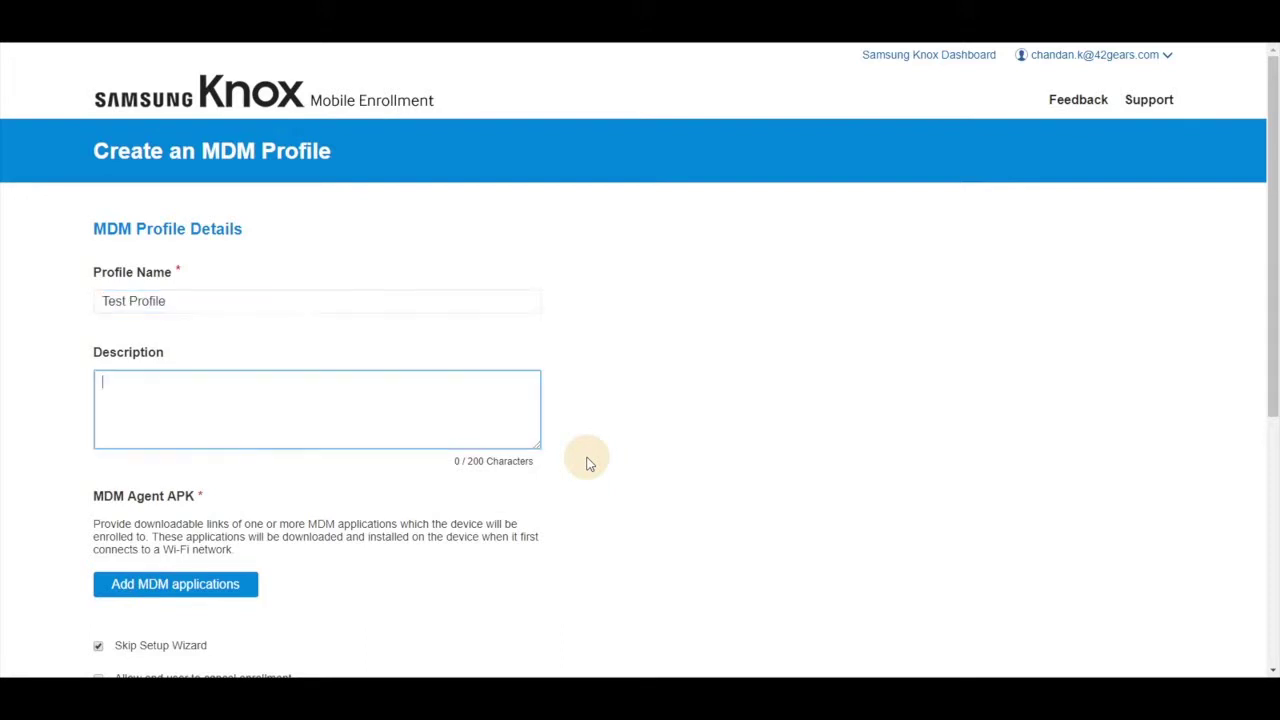
{"action": "type", "text": "Test"}
{"action": "left_click", "coordinate": [197, 595]}
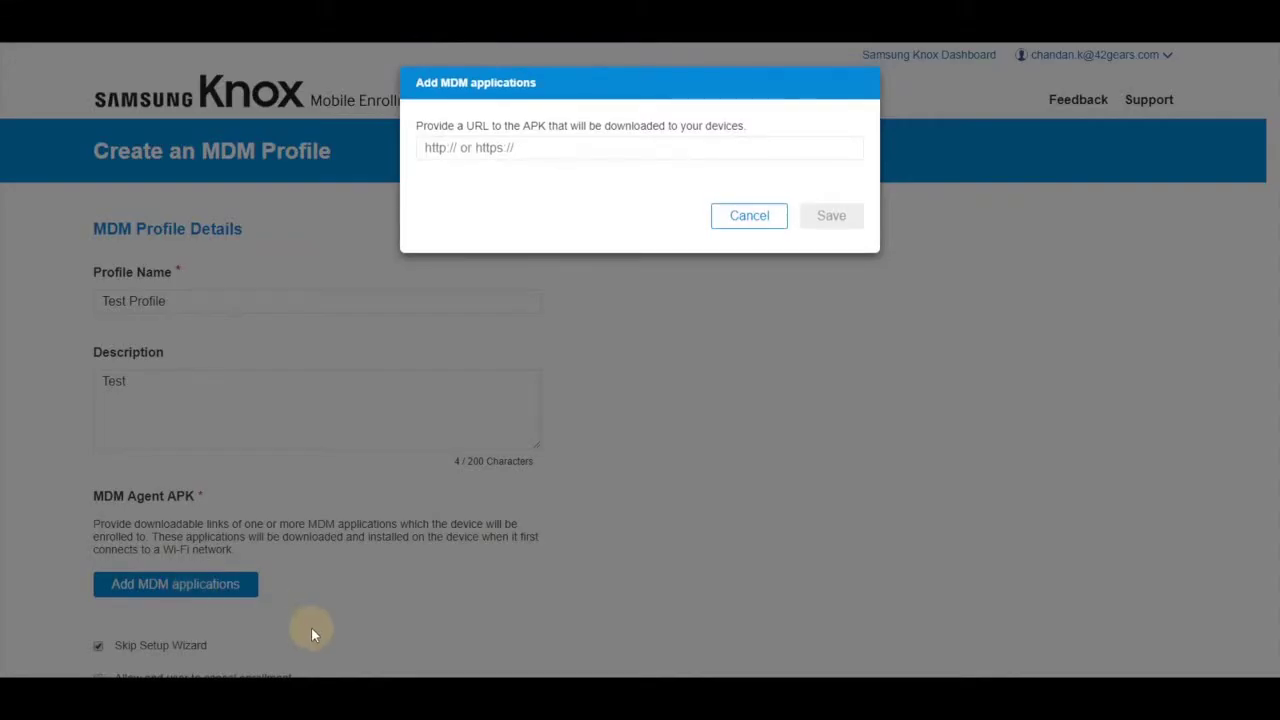
{"action": "left_click", "coordinate": [578, 151]}
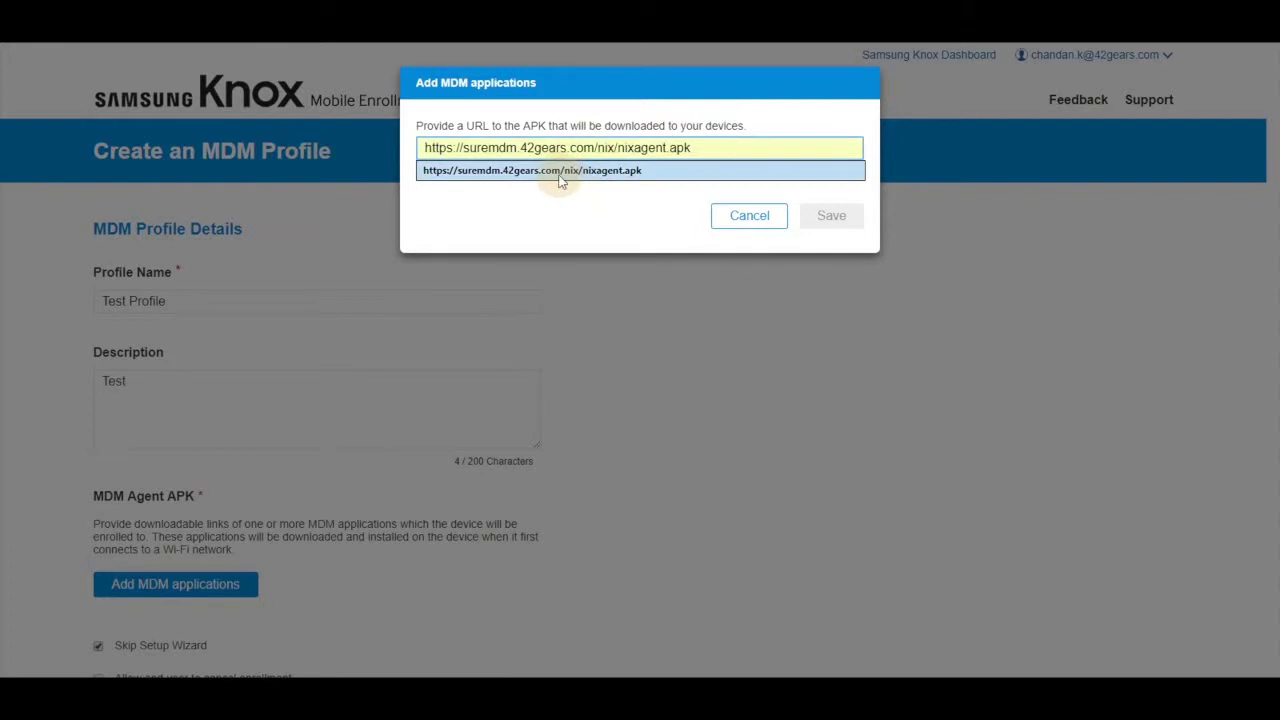
{"action": "left_click", "coordinate": [560, 172]}
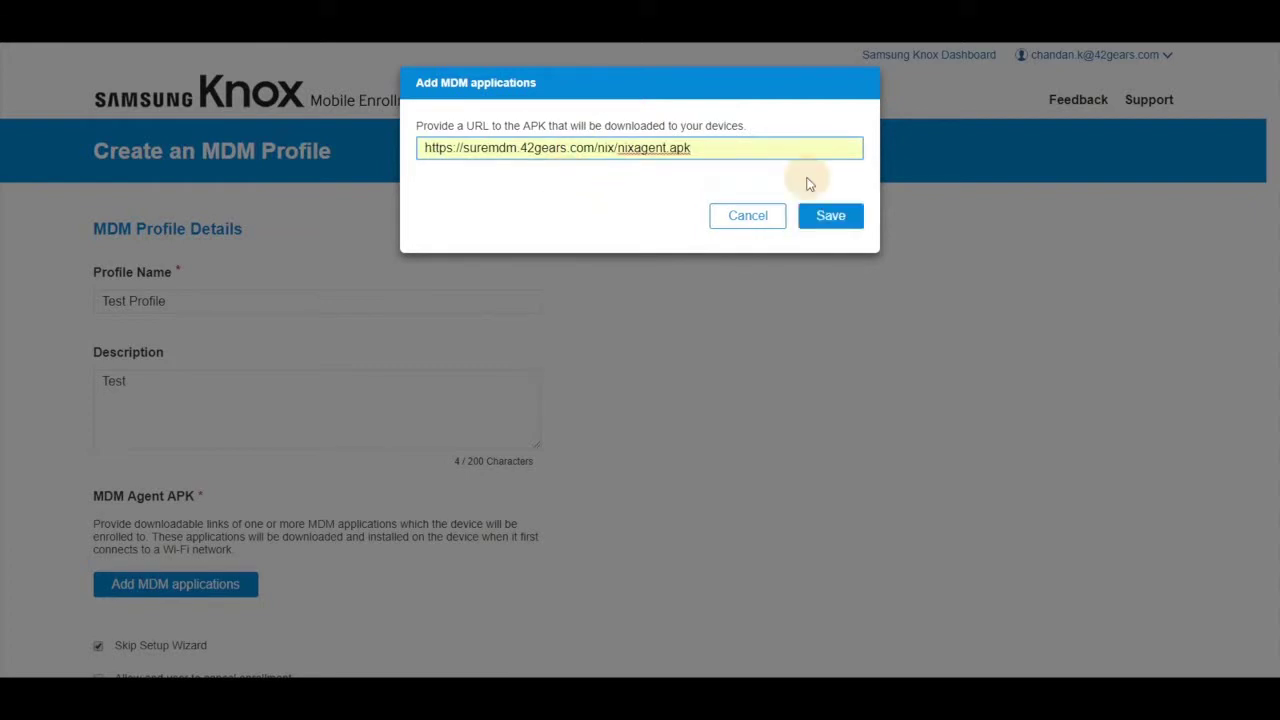
{"action": "left_click", "coordinate": [833, 231]}
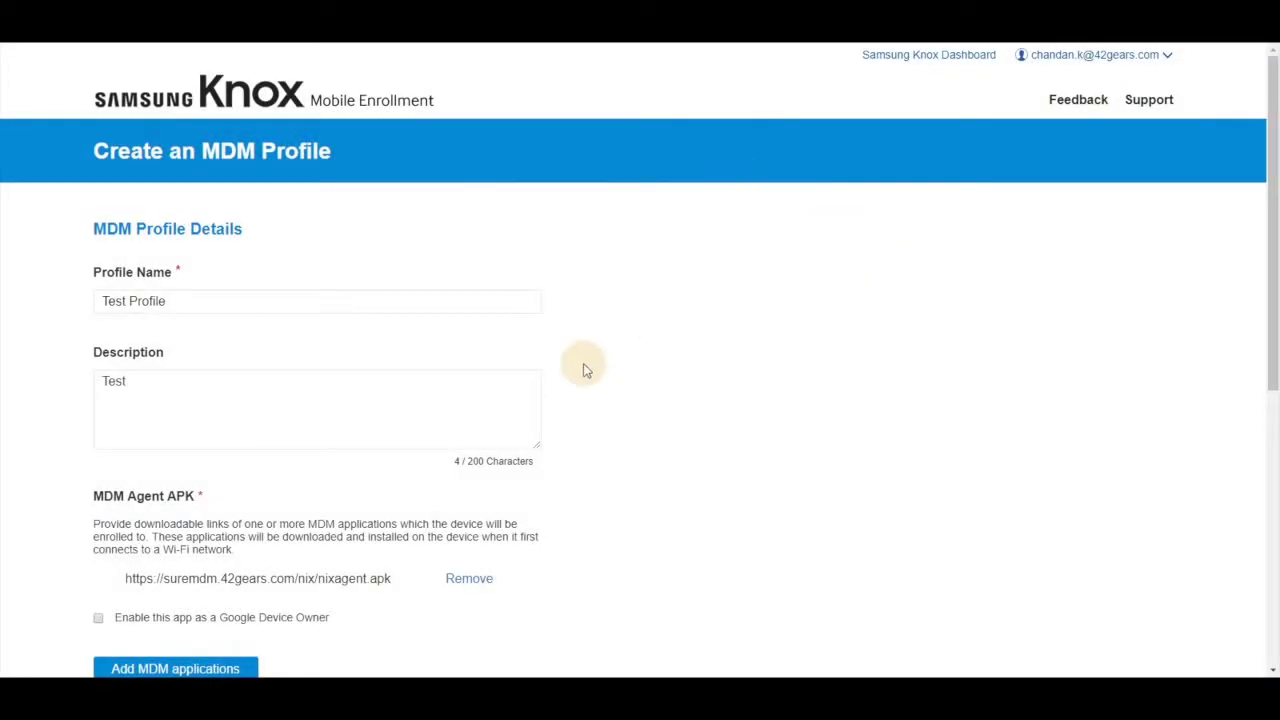
Scroll down the profile form and bring up the notes holding the custom JSON data.
{"action": "scroll", "coordinate": [585, 370], "scroll_direction": "down", "scroll_amount": 2}
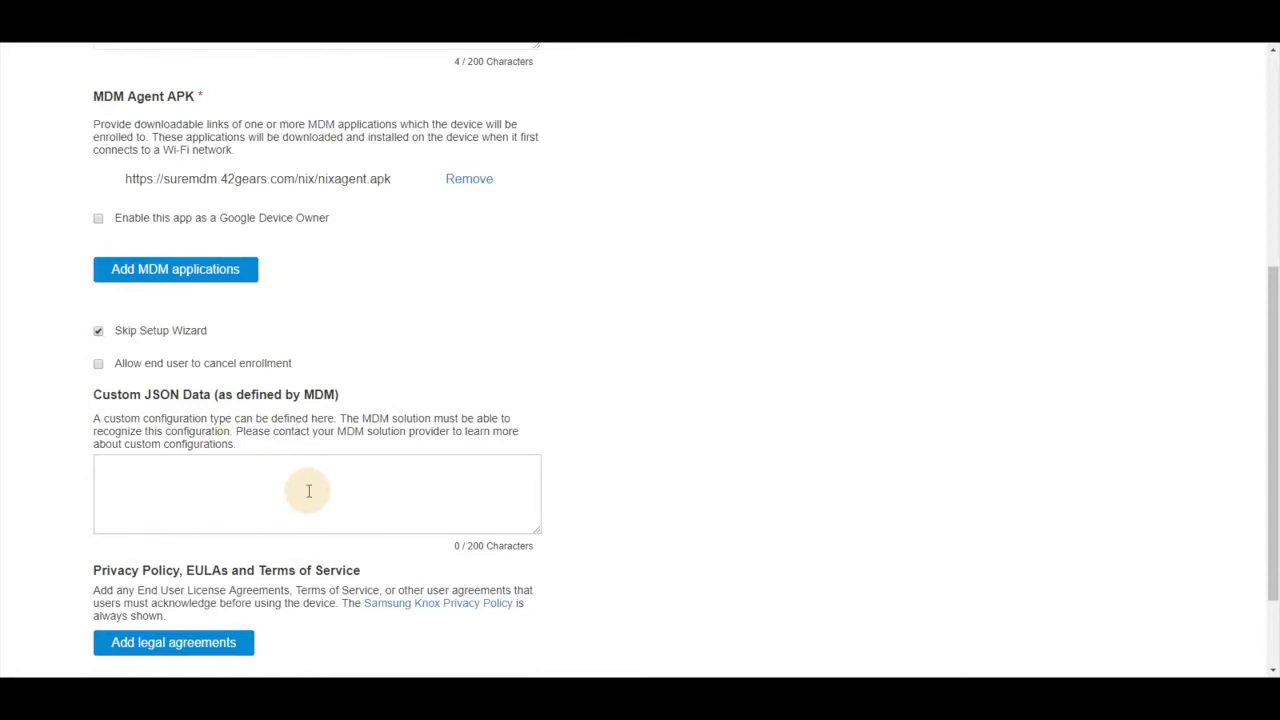
{"action": "left_click", "coordinate": [471, 628]}
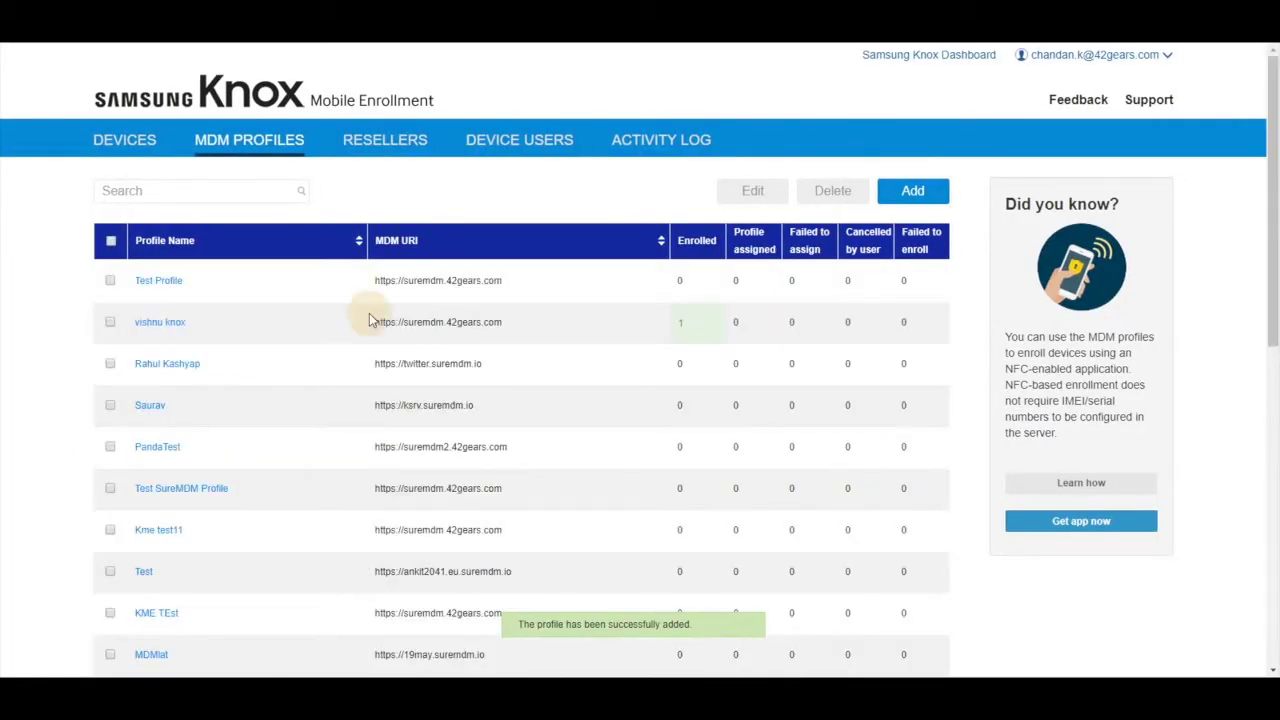
{"action": "key", "text": "ctrl+a"}
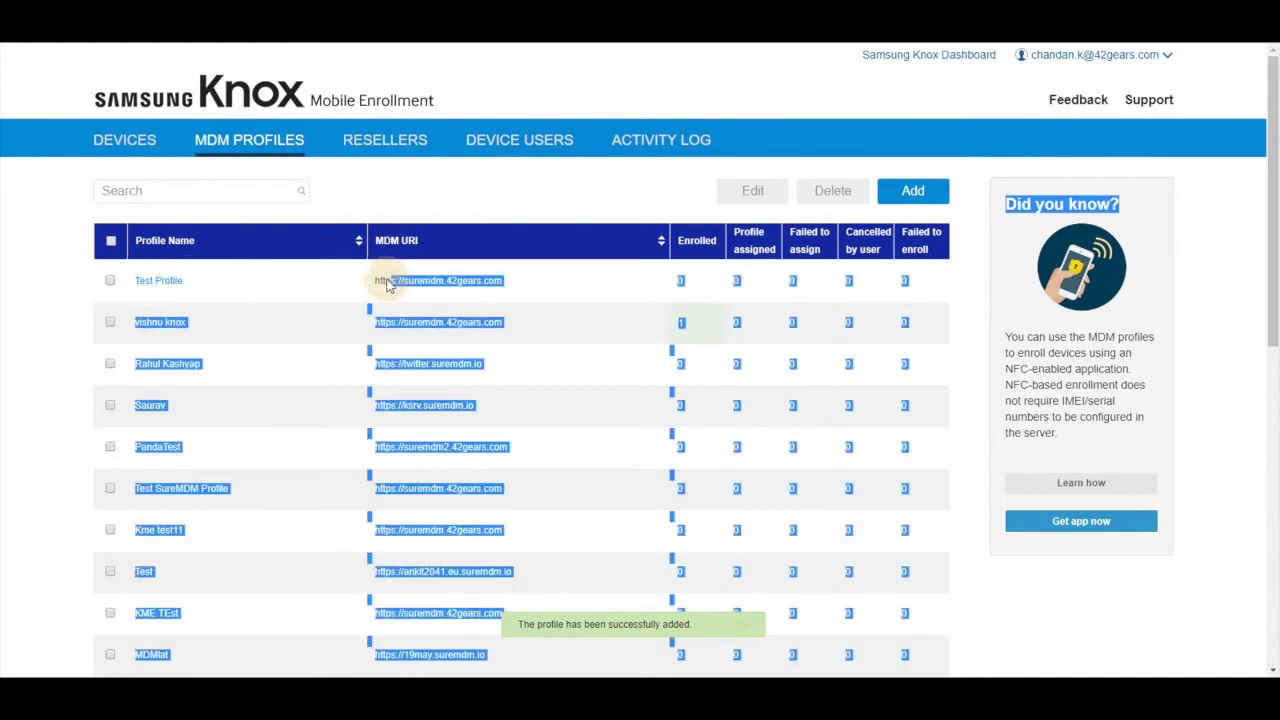
{"action": "left_click", "coordinate": [203, 293]}
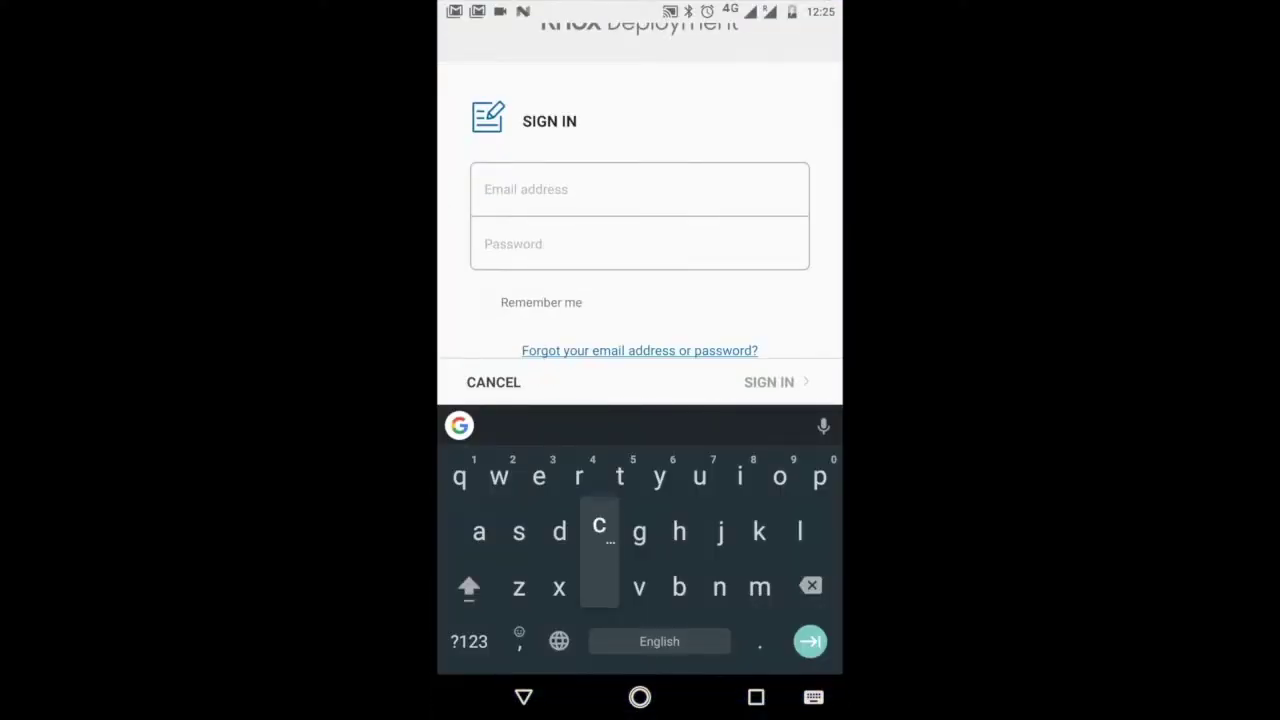
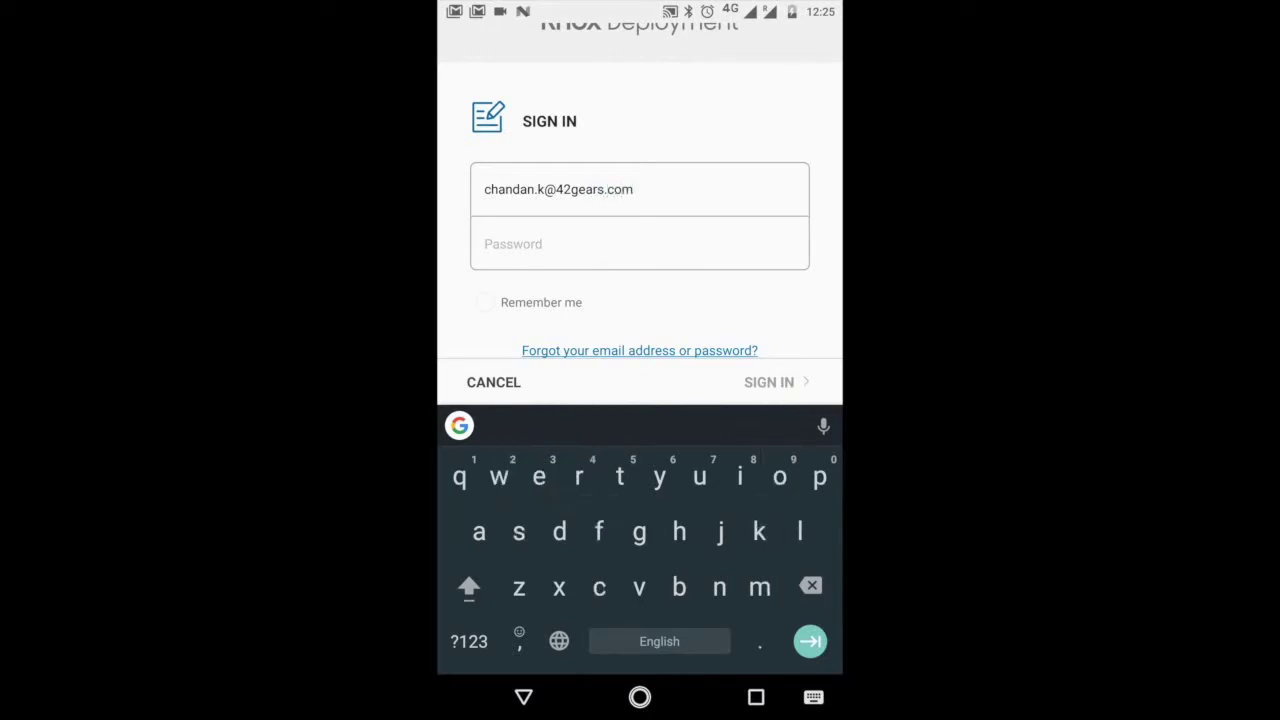
Sign in to Knox Deployment with the account e-mail and the pasted password.
{"action": "left_click", "coordinate": [484, 244]}
{"action": "left_click", "coordinate": [483, 260]}
{"action": "left_click", "coordinate": [491, 202]}
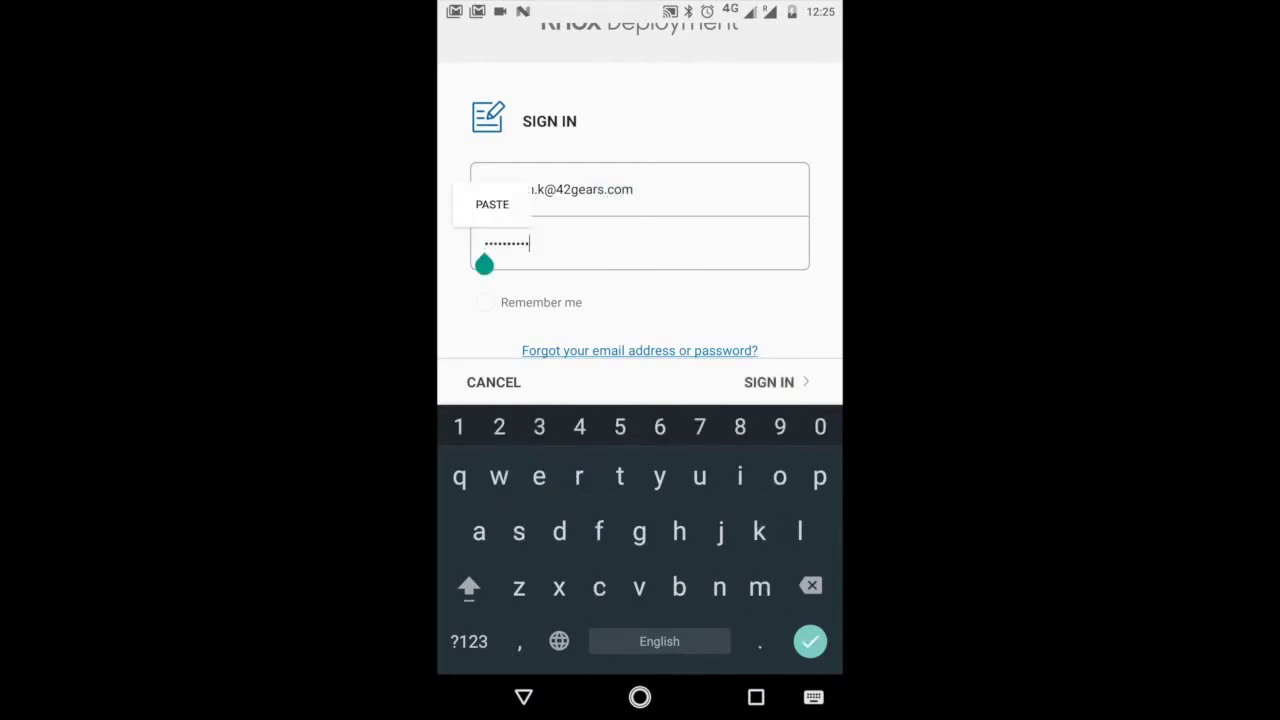
{"action": "key", "text": "Return"}
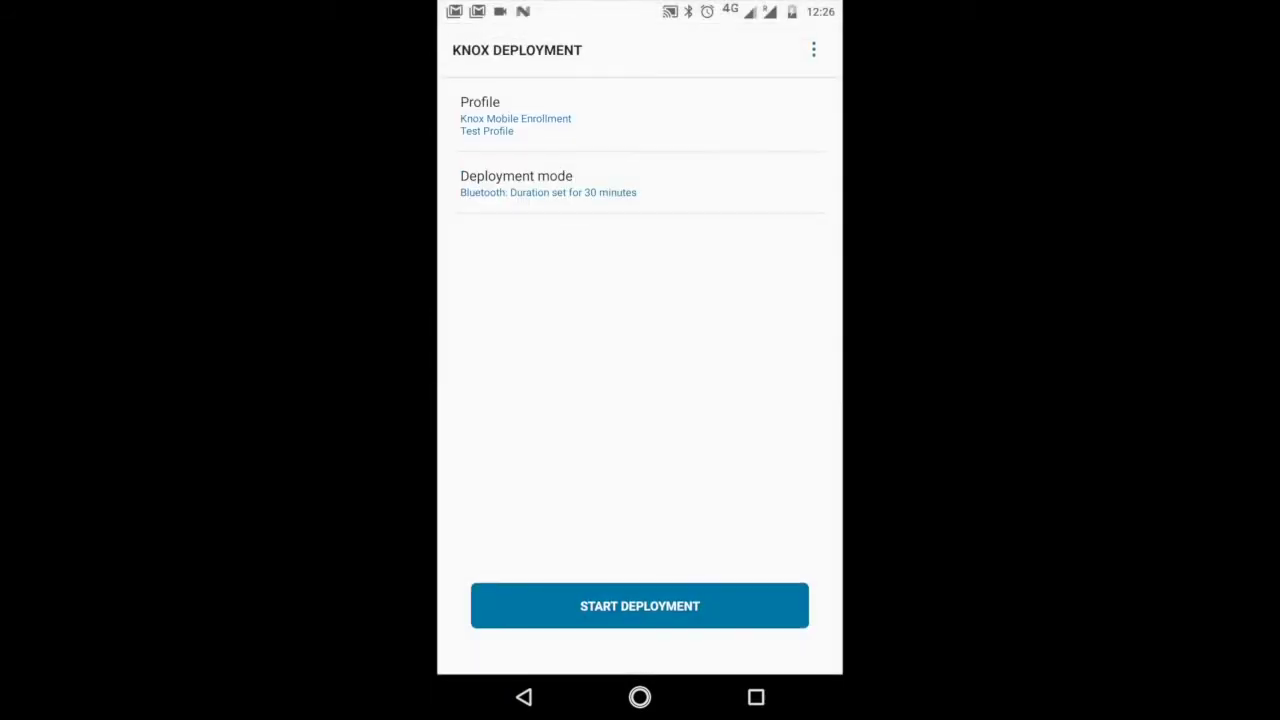
Choose Test Profile from the Select Profile list and bring up the Deployment mode options.
{"action": "left_click", "coordinate": [649, 122]}
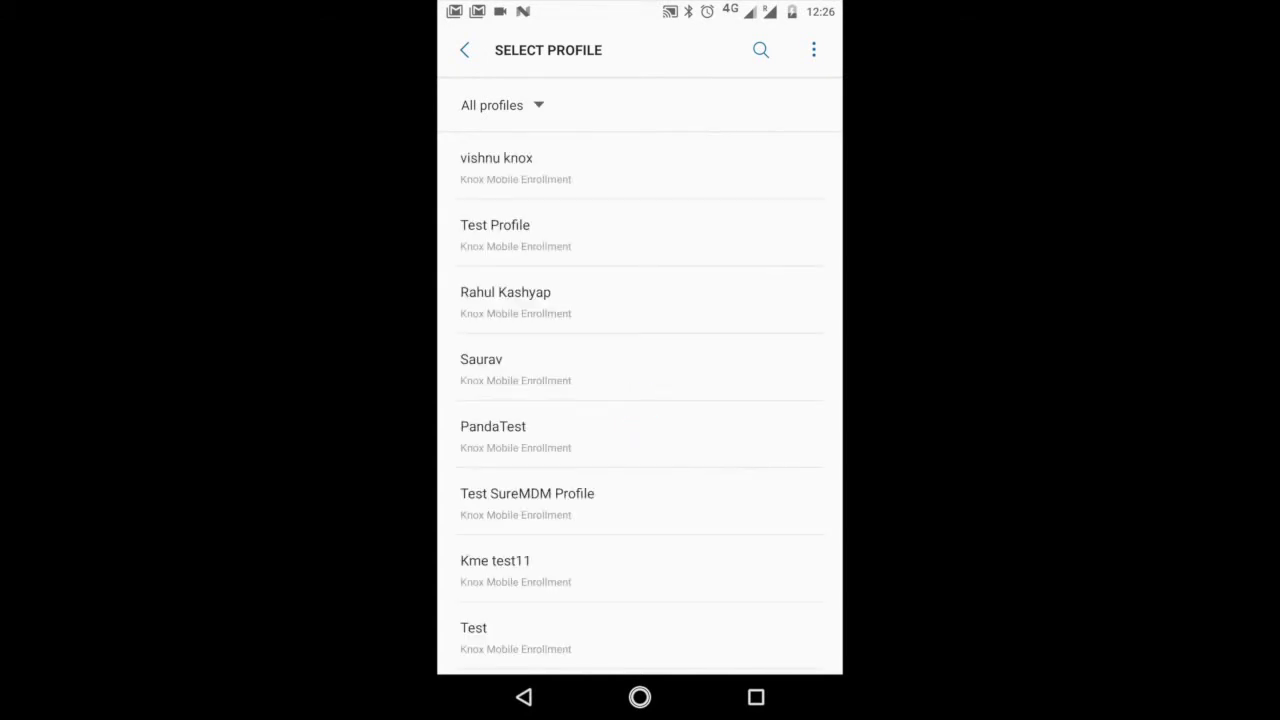
{"action": "left_click", "coordinate": [495, 232]}
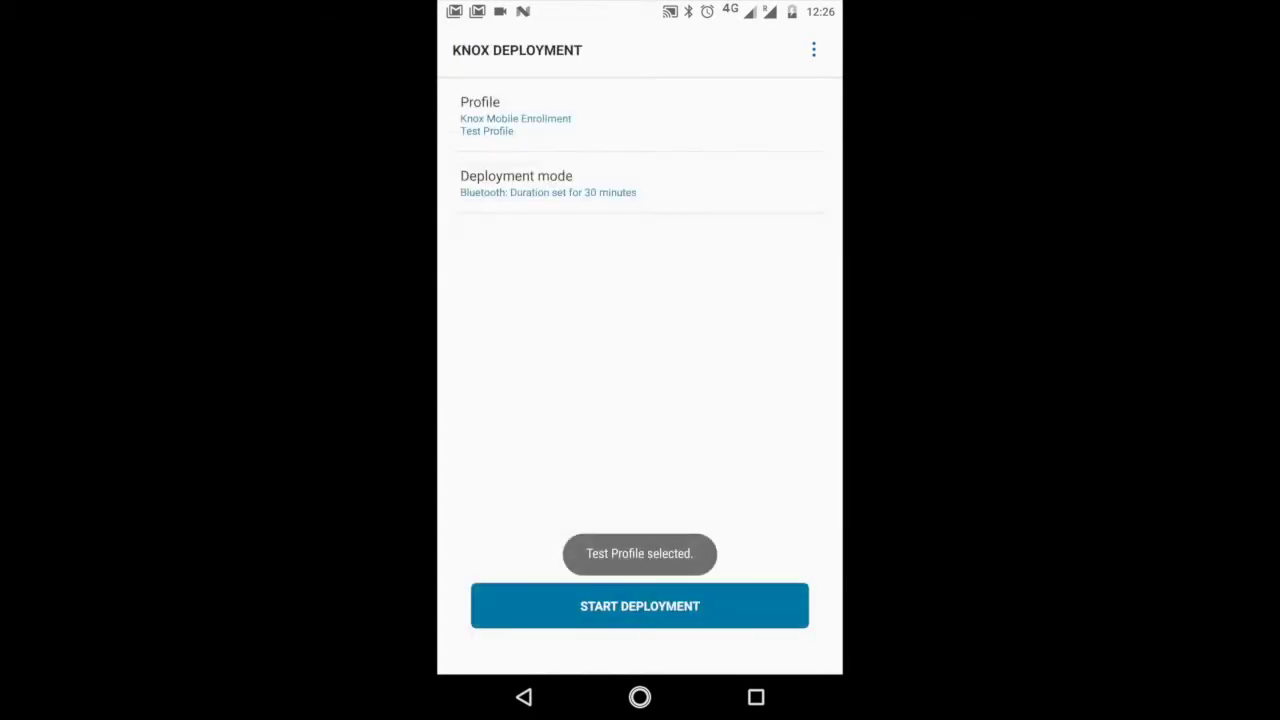
{"action": "left_click", "coordinate": [548, 184]}
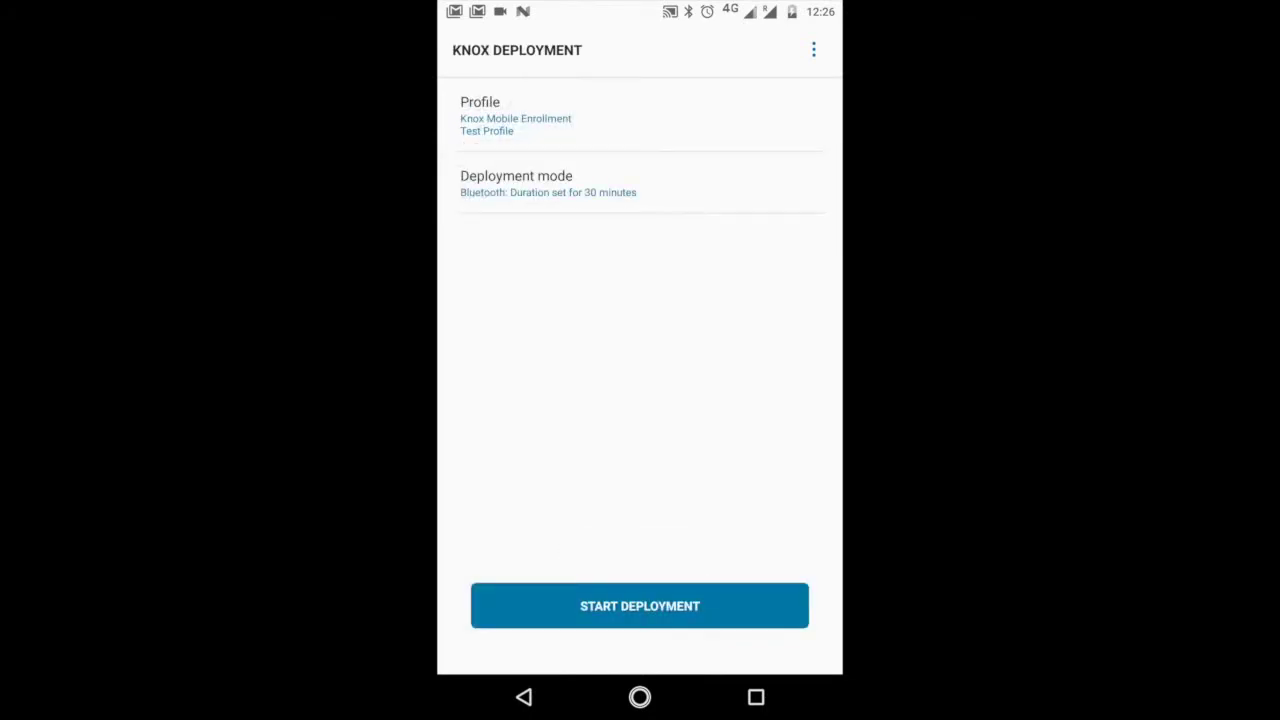
Set the deployment mode to Bluetooth with a 30-minute duration.
{"action": "left_click", "coordinate": [548, 184]}
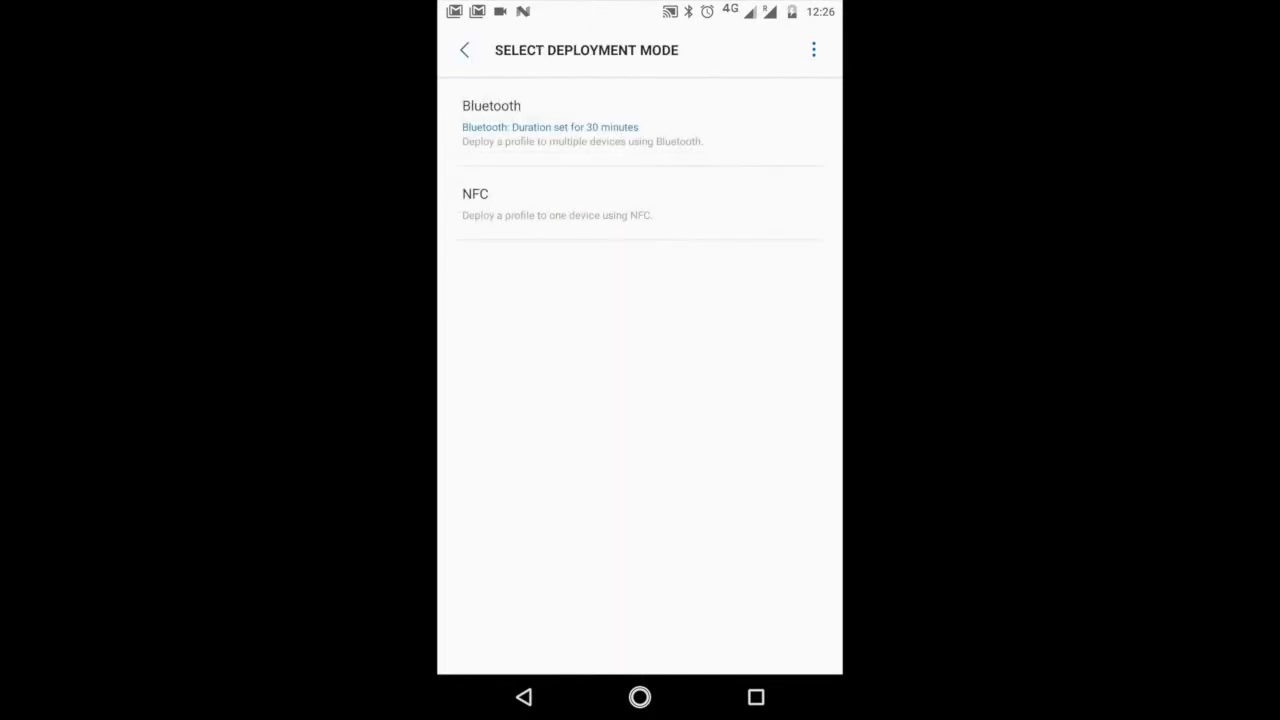
{"action": "left_click", "coordinate": [540, 120]}
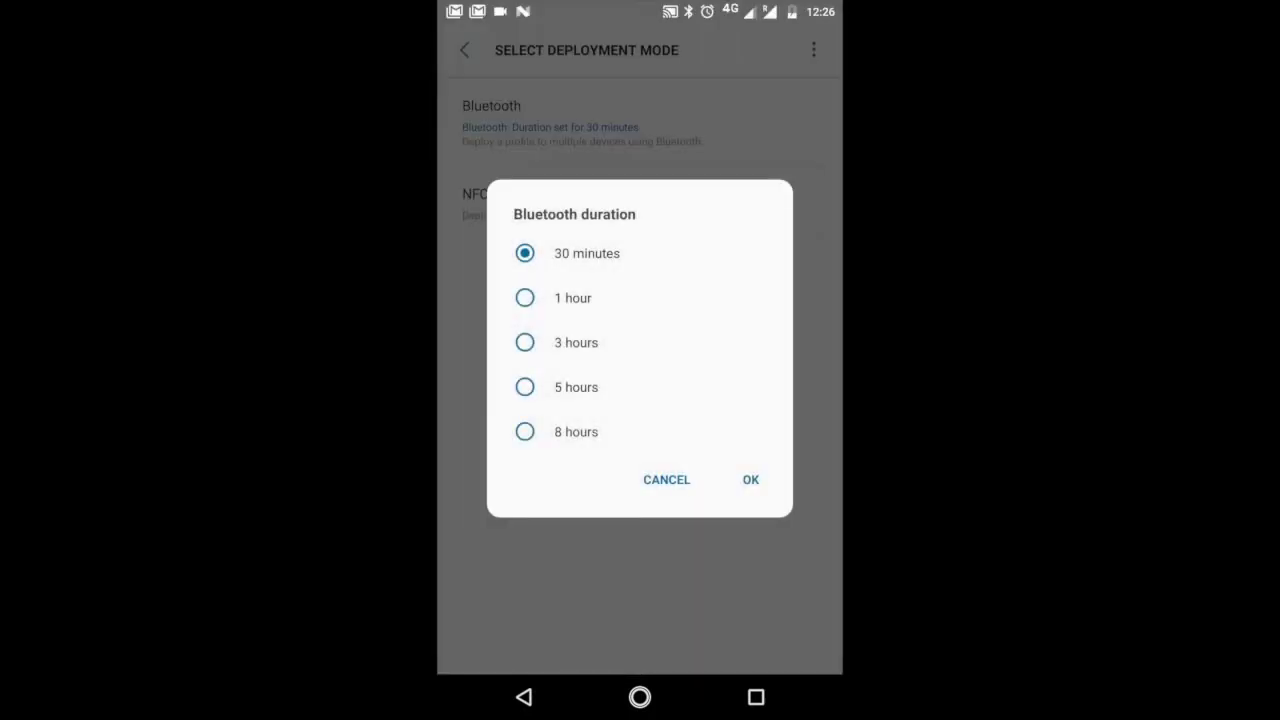
{"action": "left_click", "coordinate": [750, 479]}
Switch the deployment mode to NFC and start deploying Test Profile.
{"action": "left_click", "coordinate": [667, 193]}
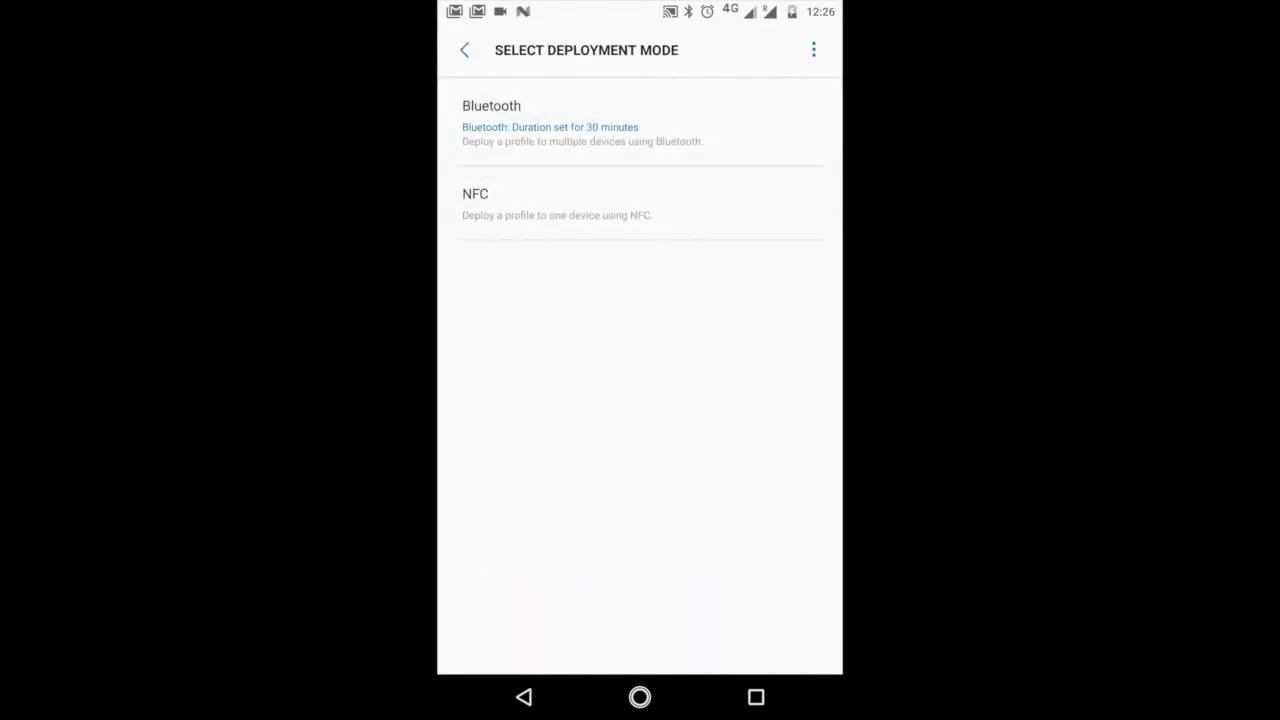
{"action": "left_click", "coordinate": [520, 203]}
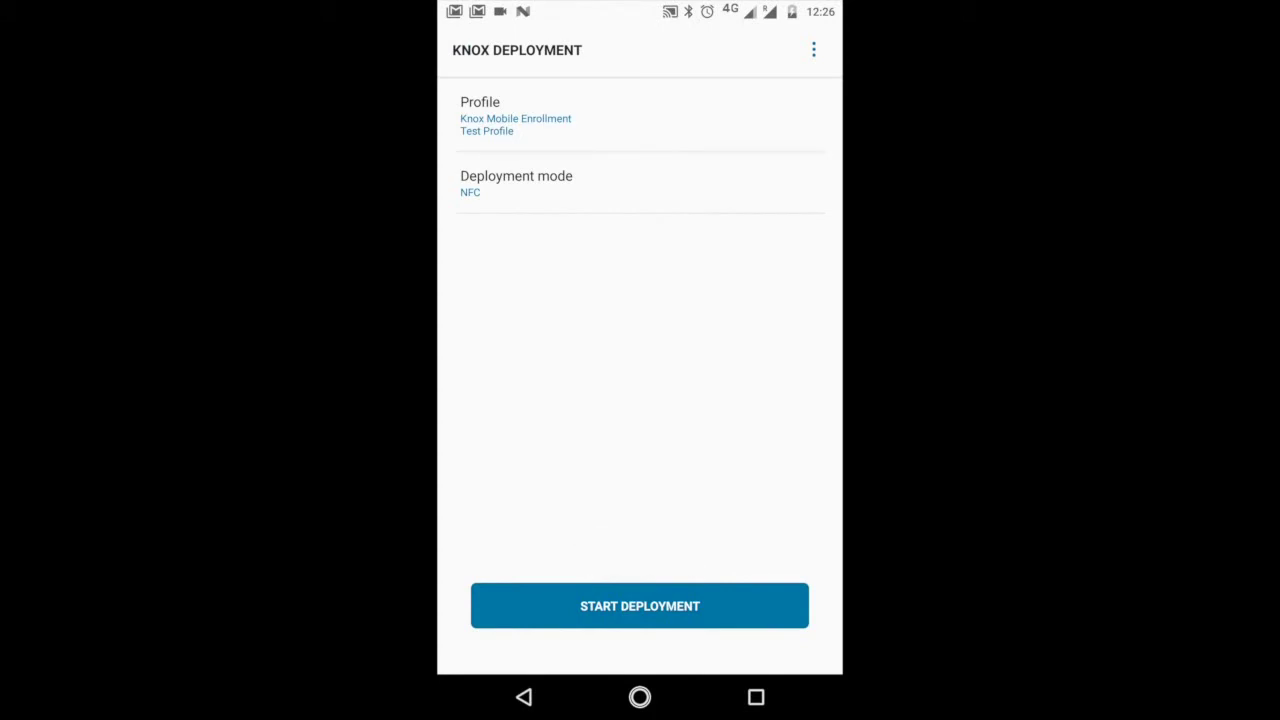
{"action": "left_click", "coordinate": [640, 606]}
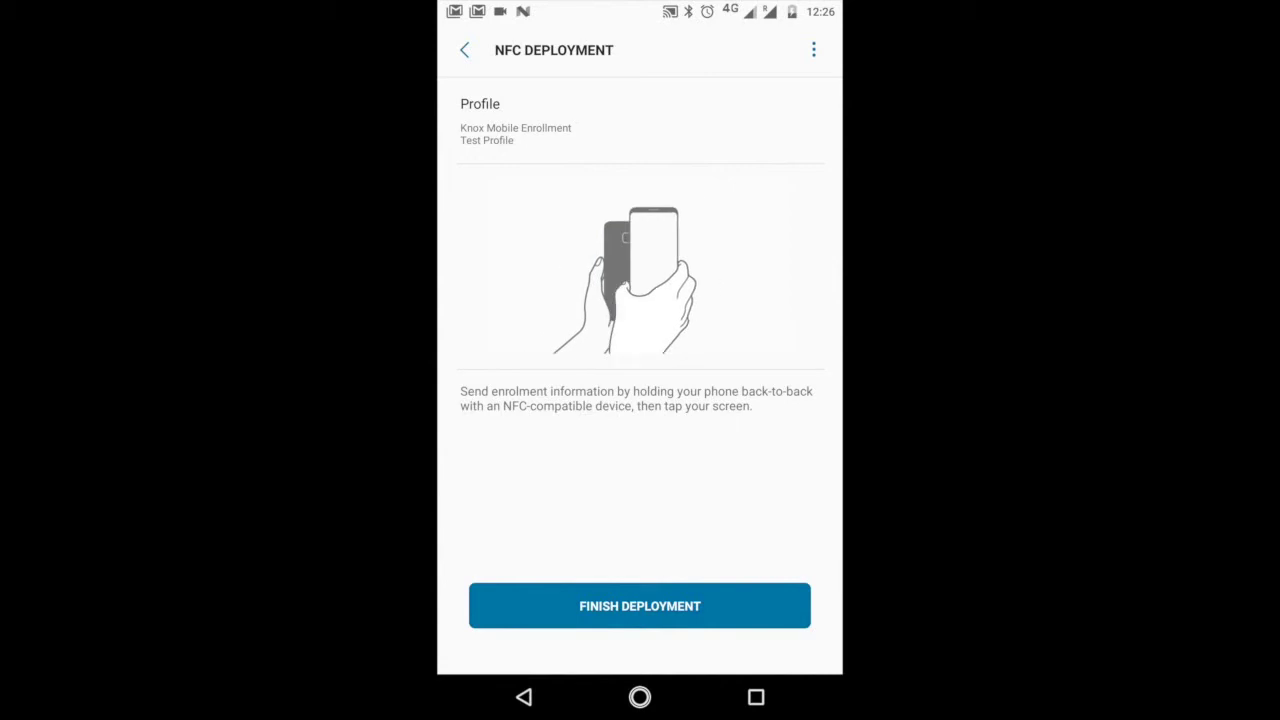
Finish the NFC deployment, then start a 30-minute Bluetooth deployment of Test Profile.
{"action": "left_click", "coordinate": [640, 606]}
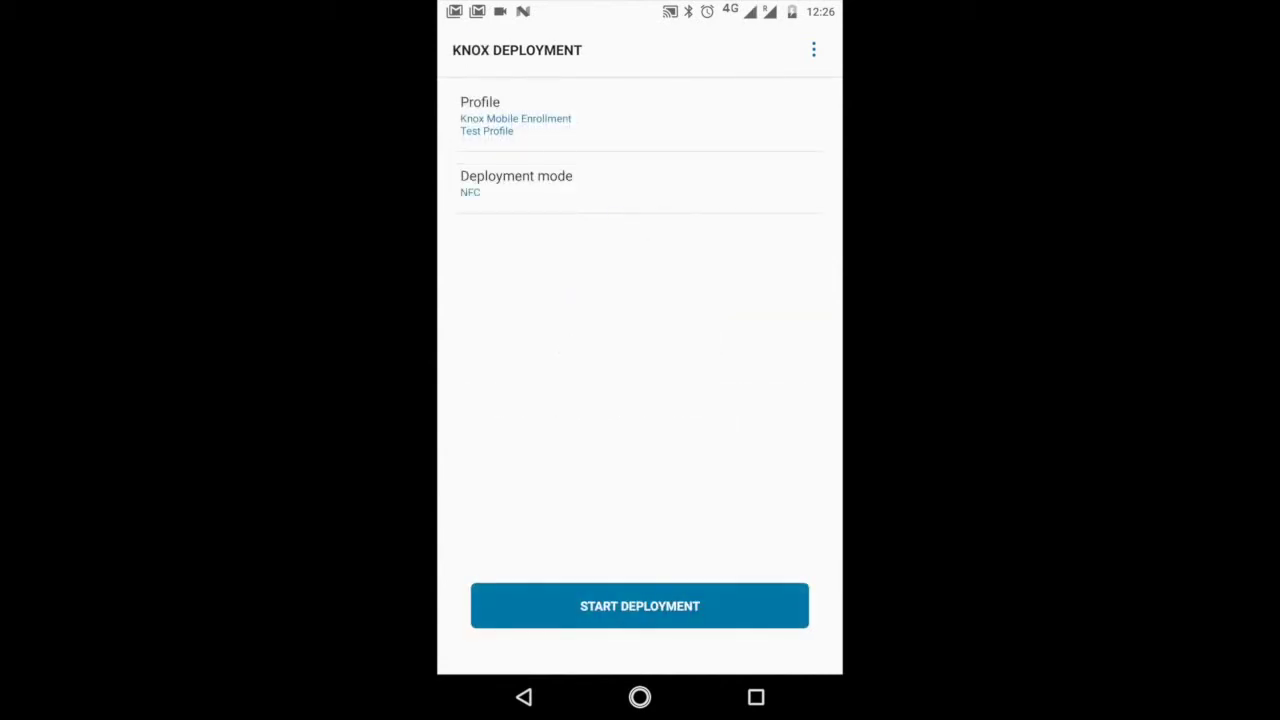
{"action": "left_click", "coordinate": [516, 182]}
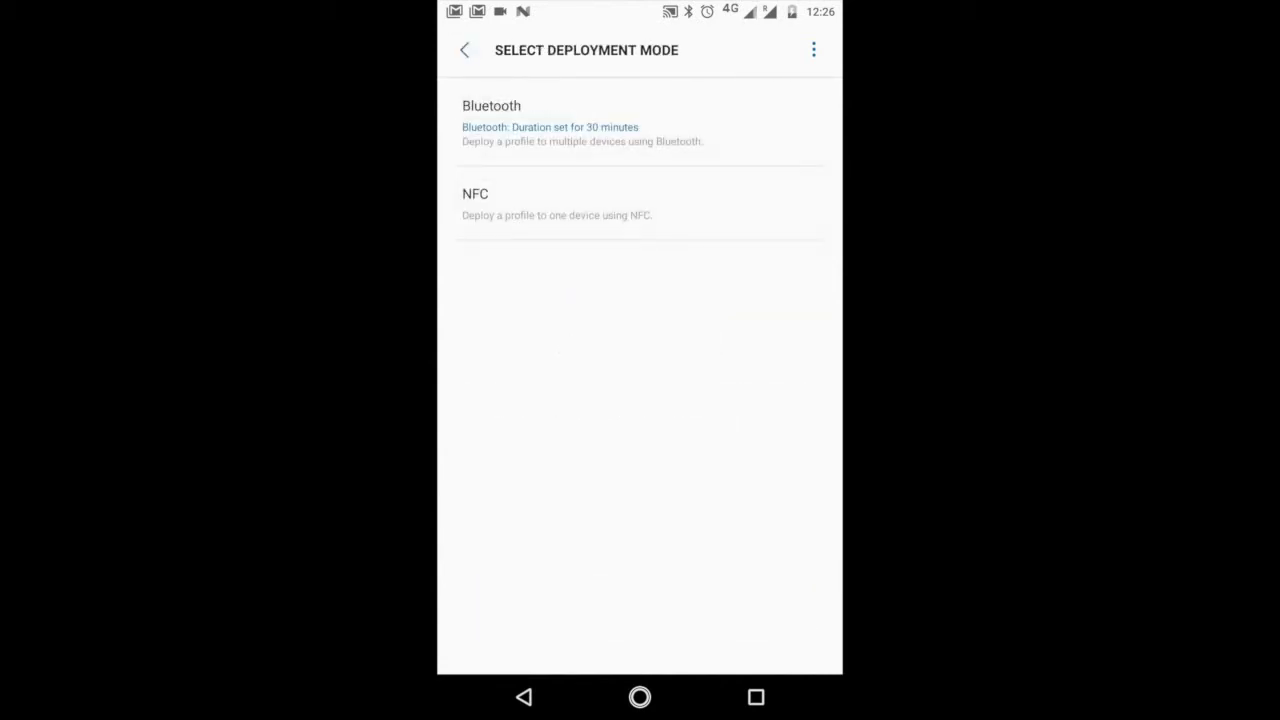
{"action": "left_click", "coordinate": [580, 120]}
{"action": "left_click", "coordinate": [748, 477]}
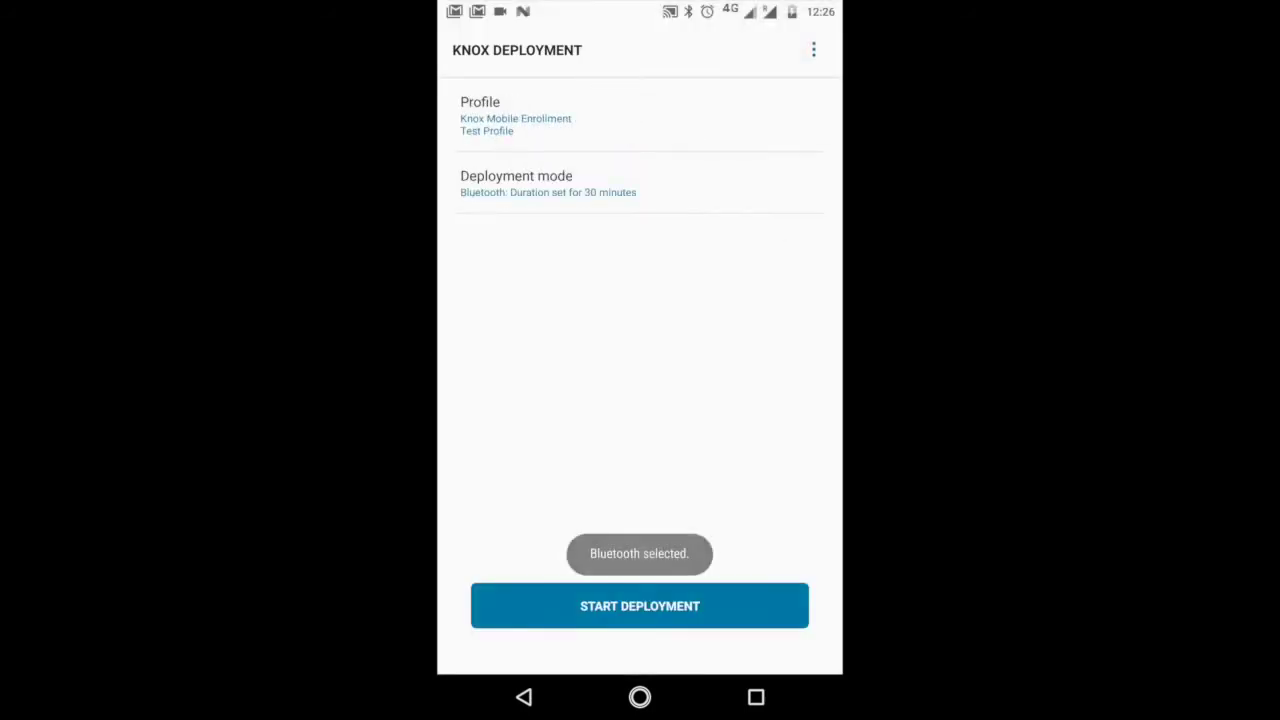
{"action": "left_click", "coordinate": [640, 606]}
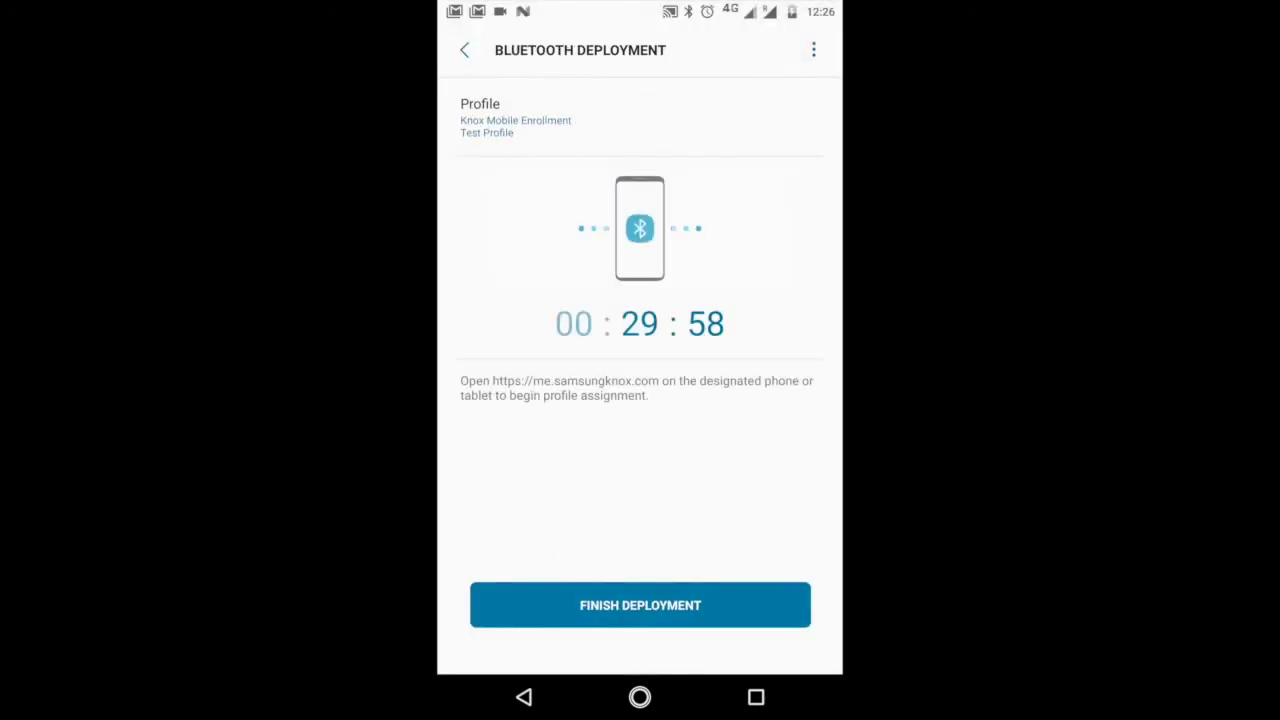